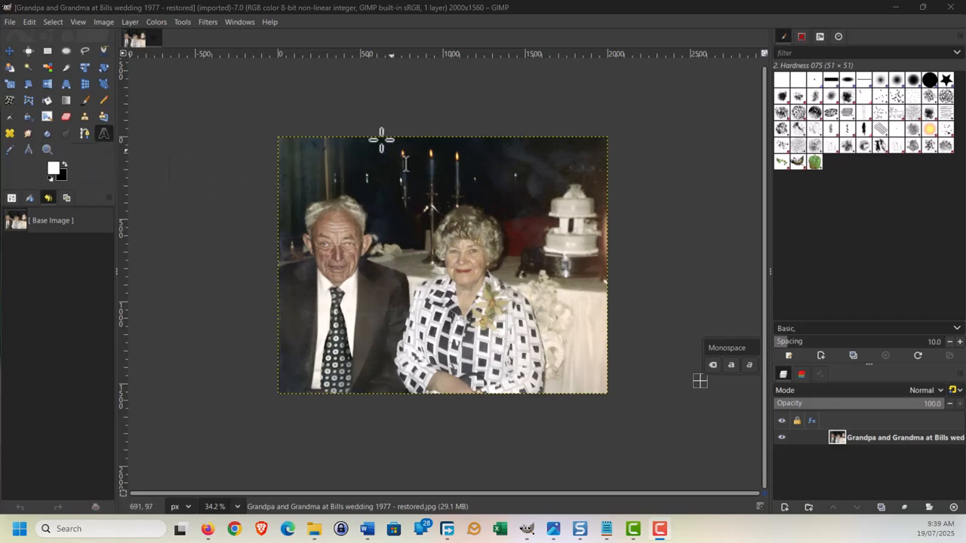
Set the canvas height to 2460 px in the Canvas Size dialog.
{"action": "left_click", "coordinate": [105, 22]}
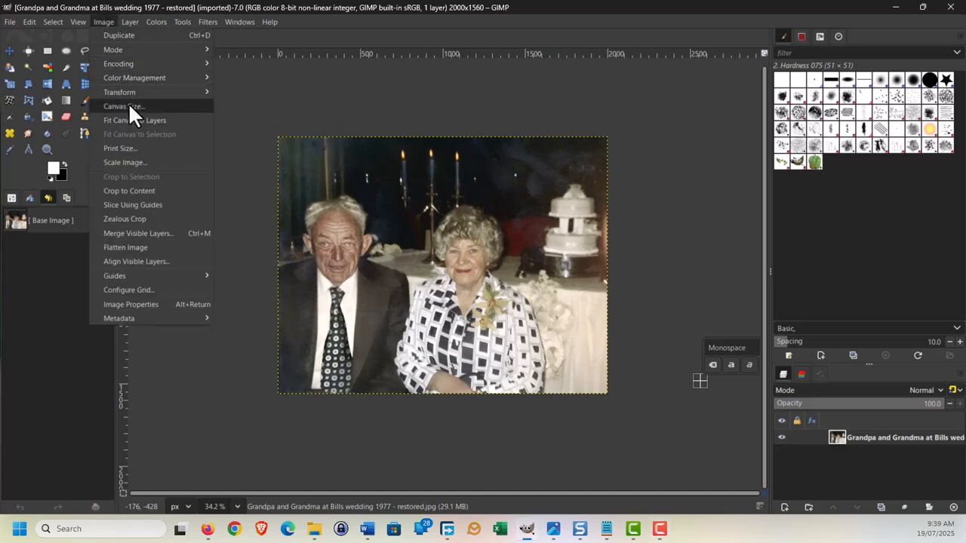
{"action": "left_click", "coordinate": [137, 105]}
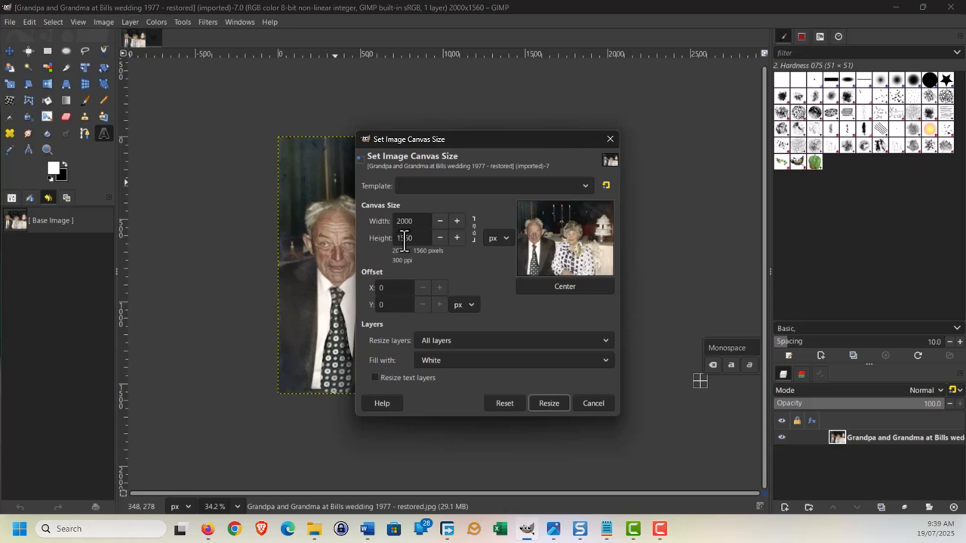
{"action": "left_click_drag", "start_coordinate": [404, 240], "coordinate": [394, 241]}
{"action": "left_click", "coordinate": [548, 335]}
{"action": "left_click", "coordinate": [545, 330]}
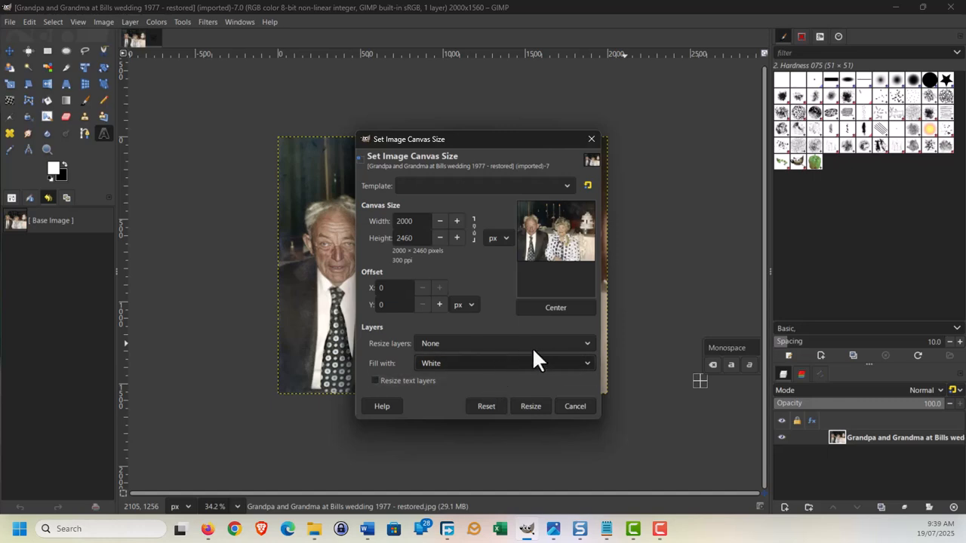
{"action": "left_click", "coordinate": [583, 365]}
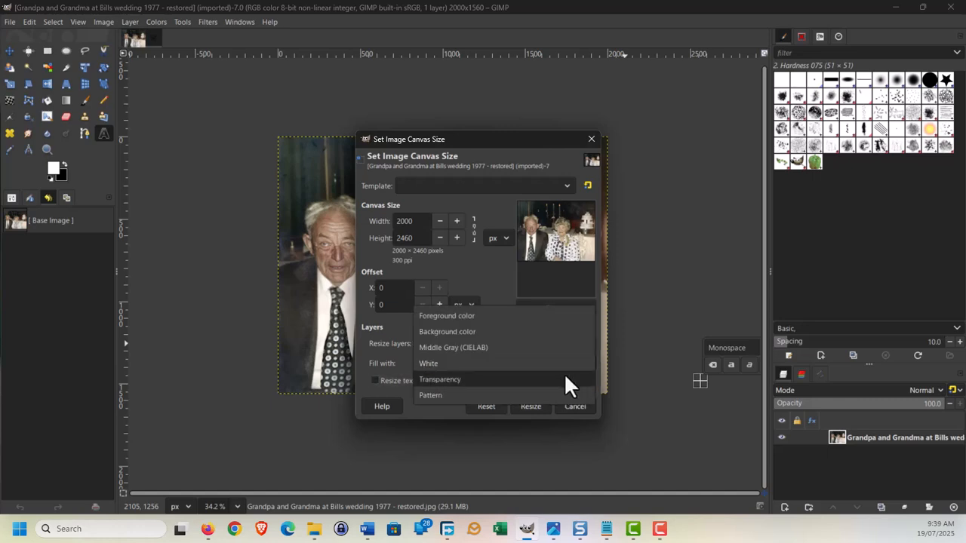
{"action": "left_click", "coordinate": [563, 381]}
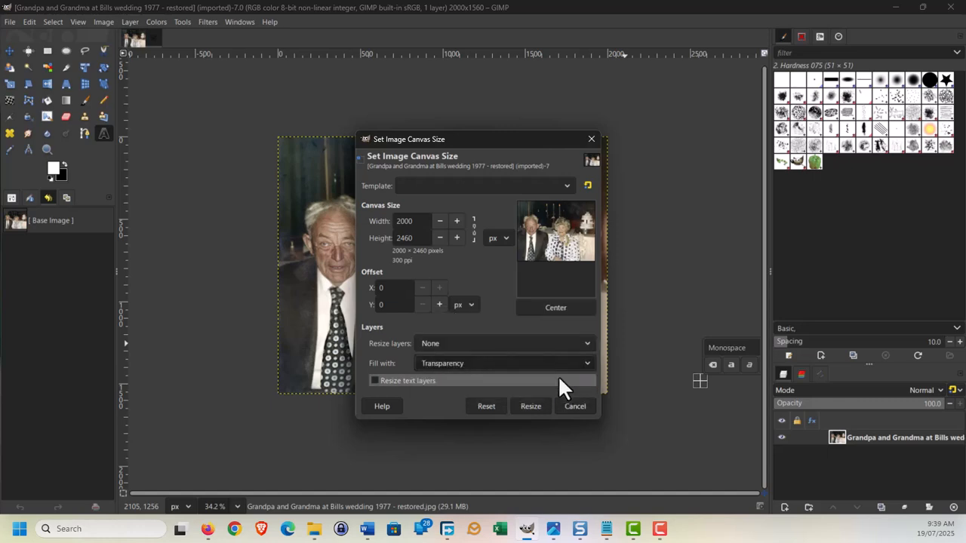
Resize all layers, fill the added area with white, keep offset 0, and apply.
{"action": "left_click", "coordinate": [585, 340]}
{"action": "left_click", "coordinate": [515, 356]}
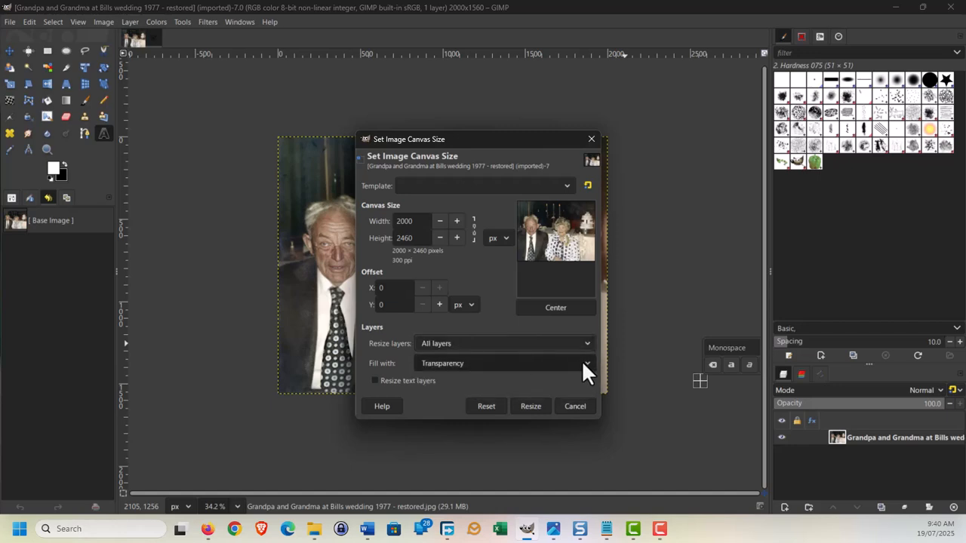
{"action": "left_click", "coordinate": [580, 359]}
{"action": "left_click", "coordinate": [553, 346]}
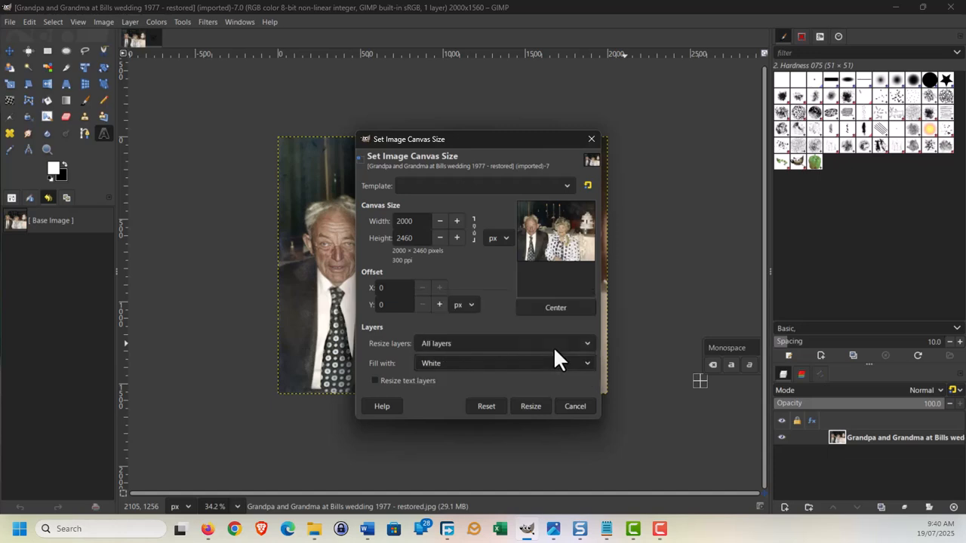
{"action": "left_click_drag", "start_coordinate": [542, 242], "coordinate": [545, 255]}
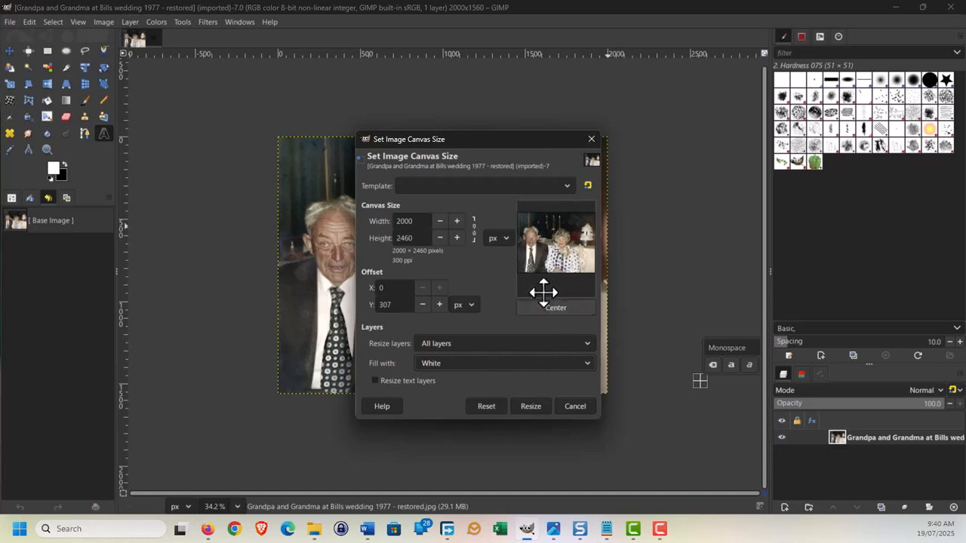
{"action": "left_click_drag", "start_coordinate": [562, 265], "coordinate": [556, 243]}
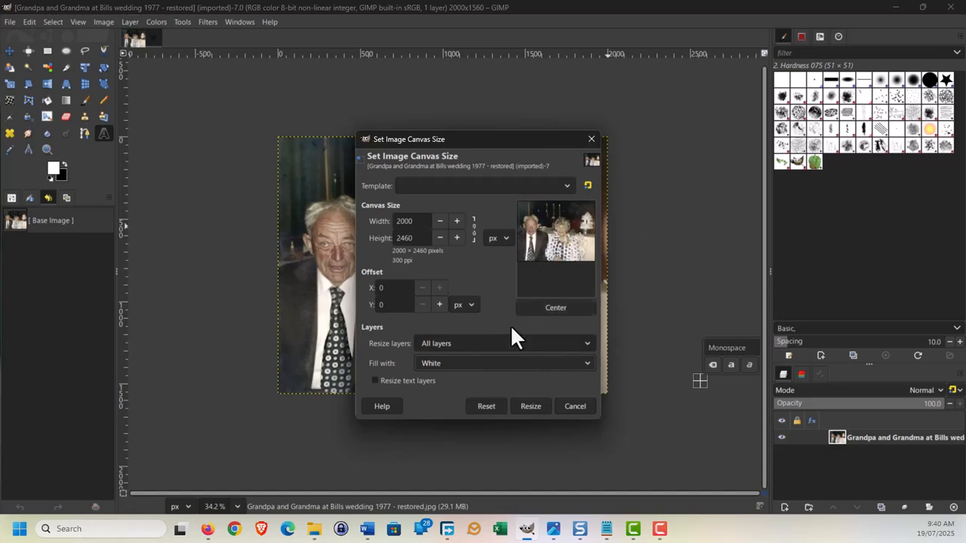
{"action": "left_click", "coordinate": [529, 402]}
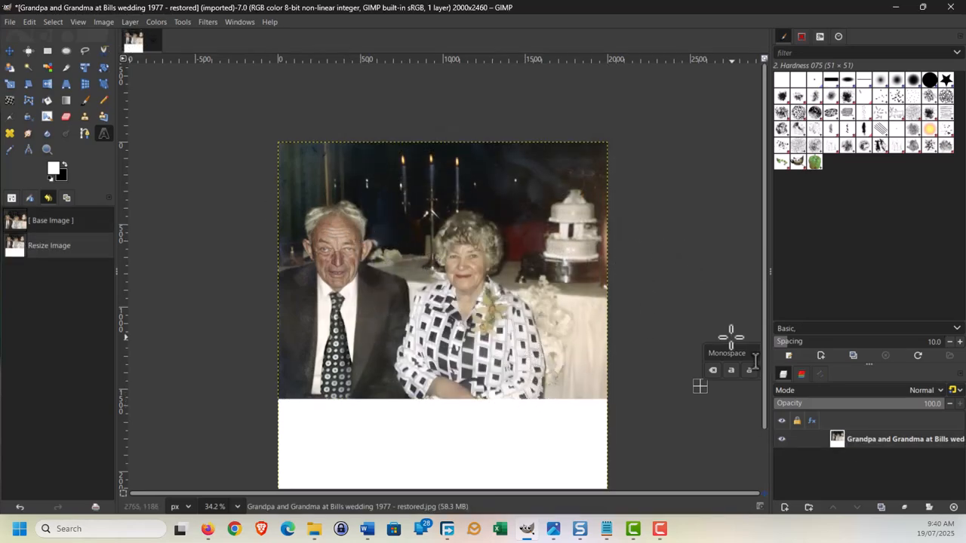
Draw a text box across the white strip and type the couple's first names.
{"action": "scroll", "coordinate": [755, 362], "scroll_direction": "down", "scroll_amount": 2}
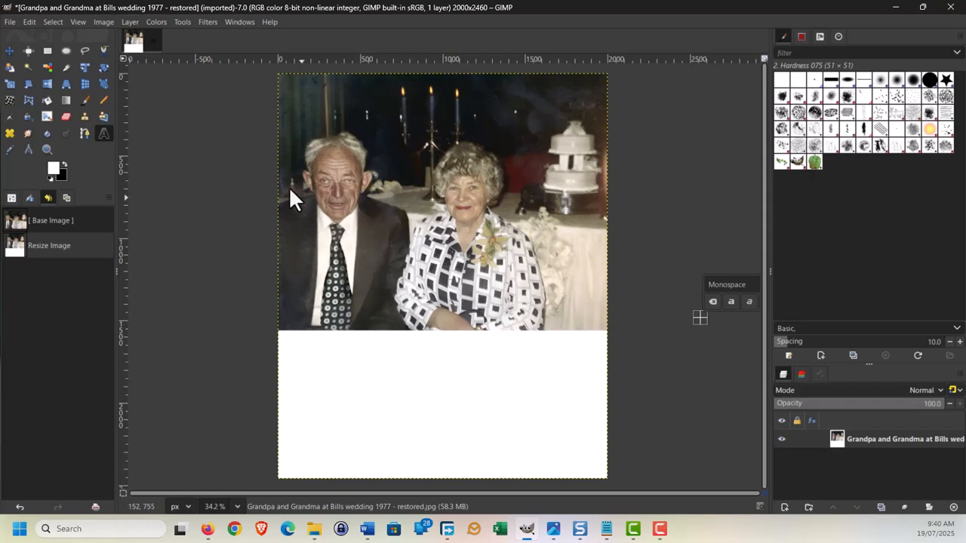
{"action": "left_click", "coordinate": [105, 133]}
{"action": "left_click_drag", "start_coordinate": [281, 337], "coordinate": [606, 477]}
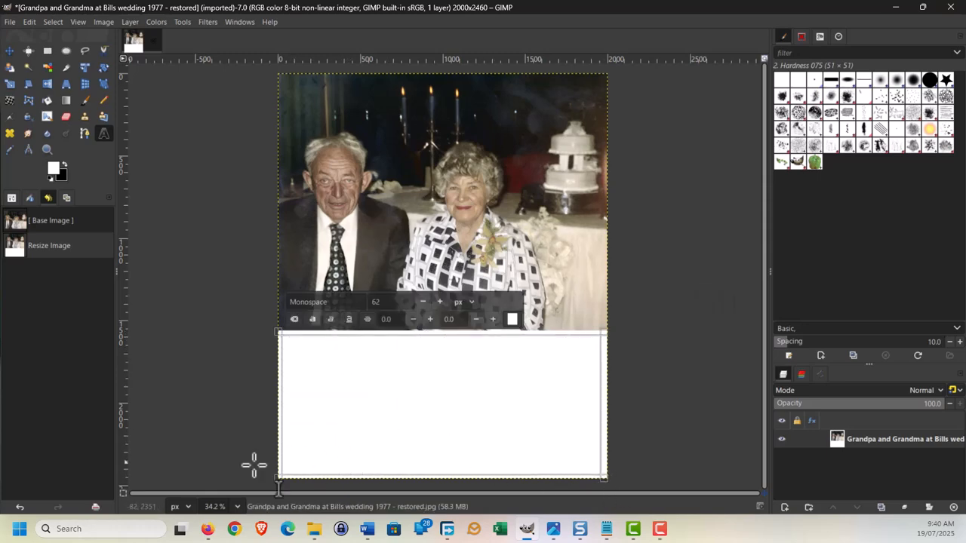
{"action": "left_click_drag", "start_coordinate": [282, 472], "coordinate": [279, 476]}
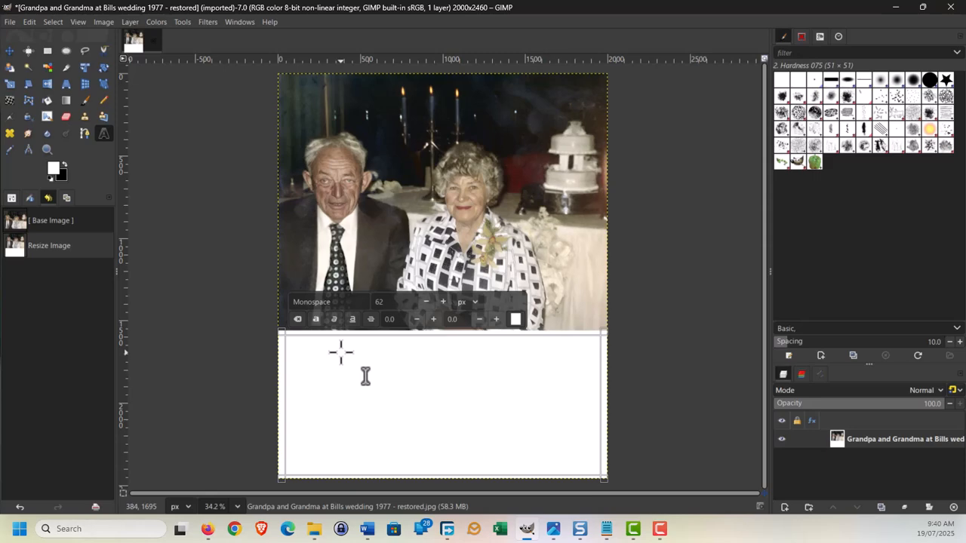
{"action": "type", "text": "T"}
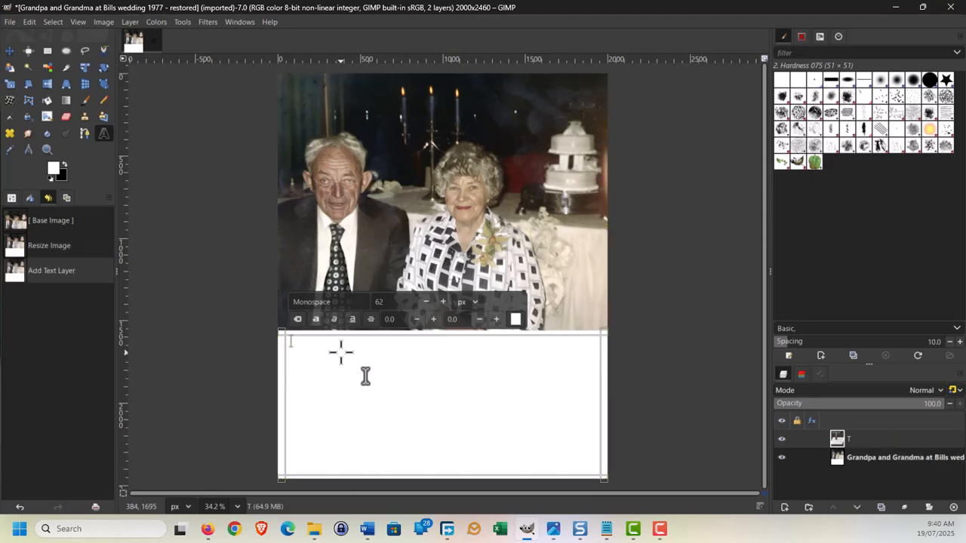
{"action": "type", "text": "om and"}
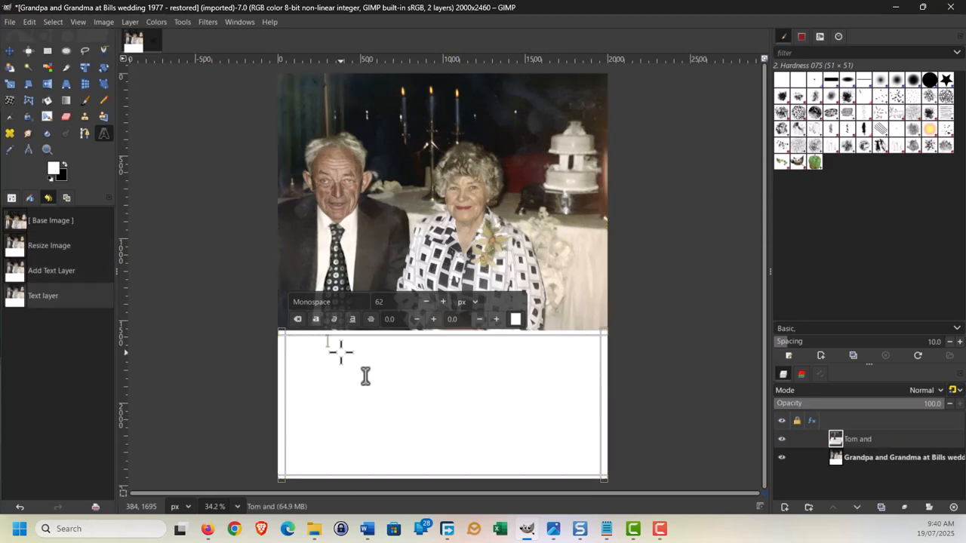
{"action": "type", "text": " Mary"}
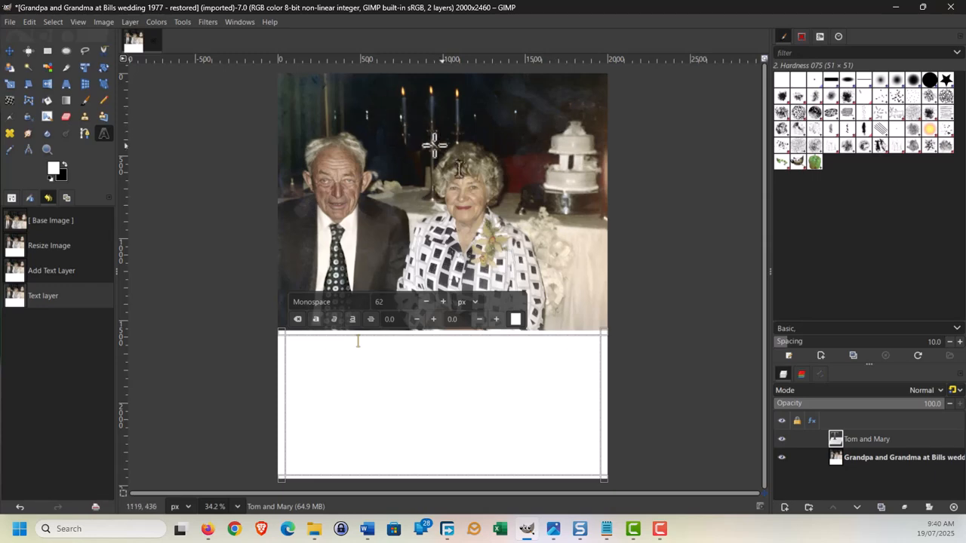
Select the couple's names in the caption and colour them black.
{"action": "left_click", "coordinate": [515, 319]}
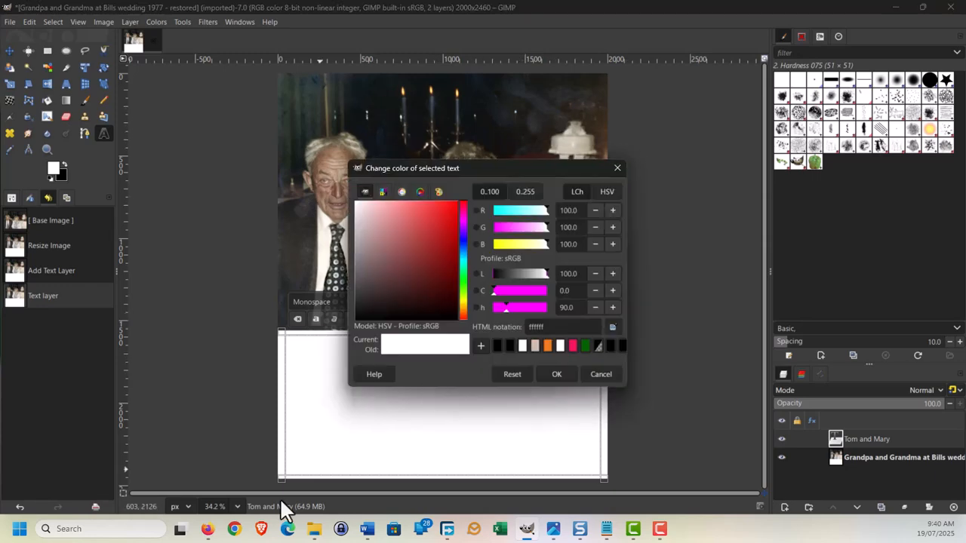
{"action": "left_click", "coordinate": [601, 374]}
{"action": "left_click", "coordinate": [365, 339]}
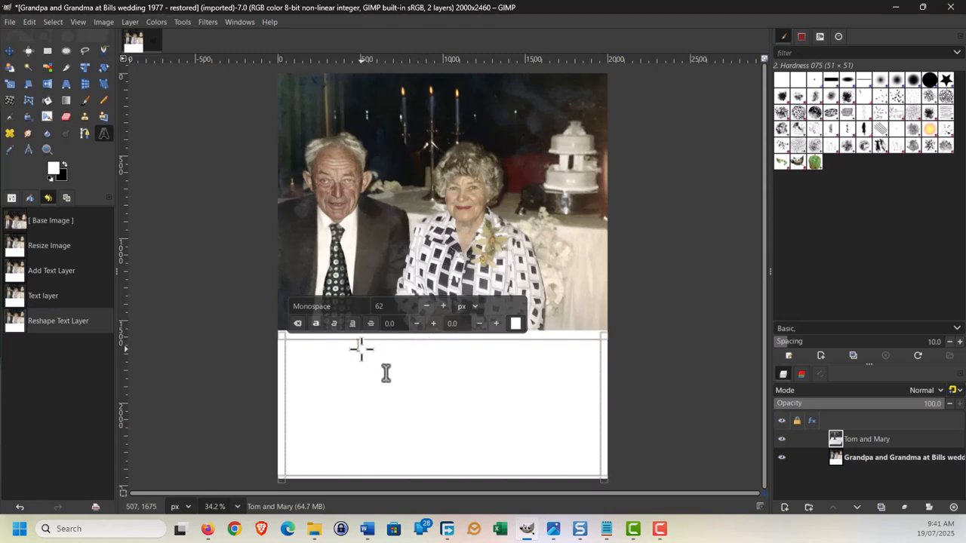
{"action": "left_click_drag", "start_coordinate": [360, 349], "coordinate": [284, 349]}
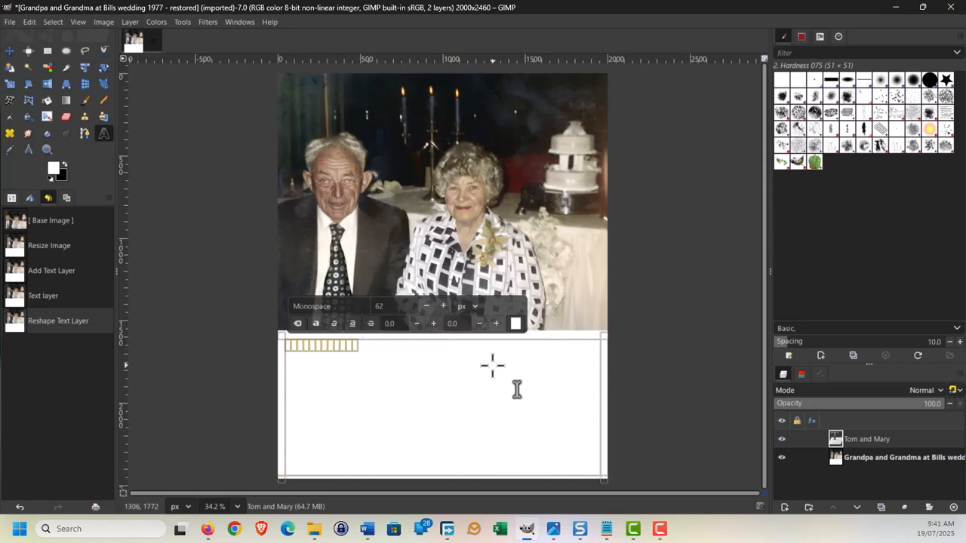
{"action": "left_click", "coordinate": [515, 323]}
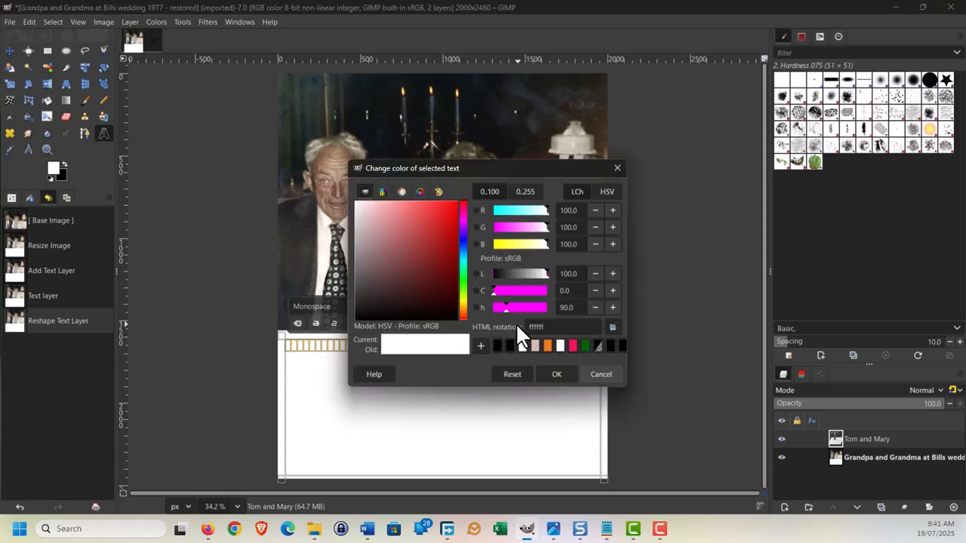
{"action": "left_click", "coordinate": [509, 345]}
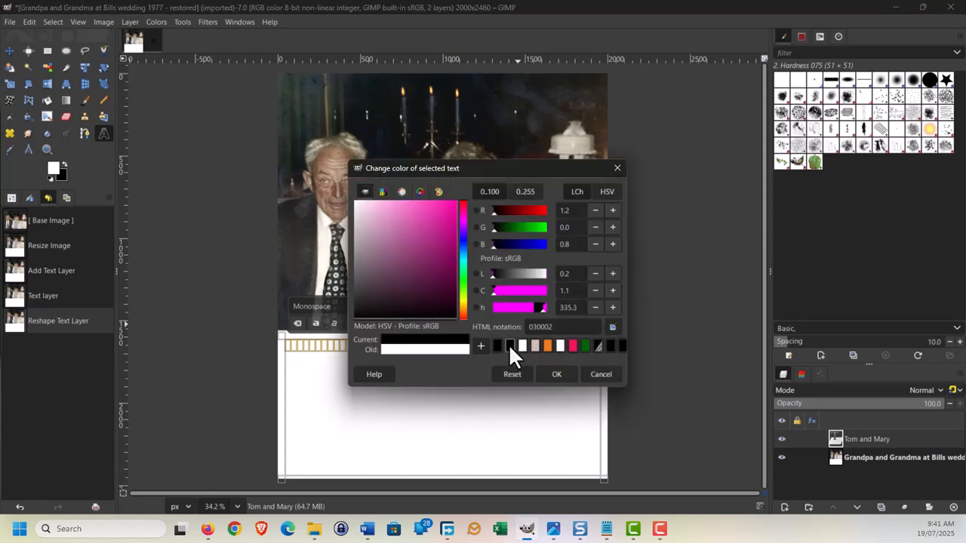
{"action": "left_click", "coordinate": [557, 375]}
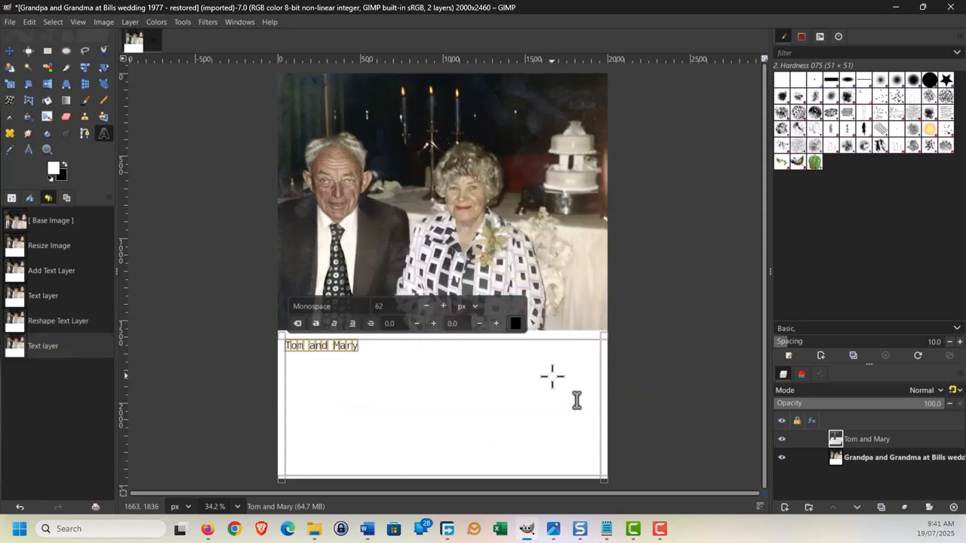
Finish the caption naming the 1977 wedding and colour the added text black.
{"action": "left_click", "coordinate": [395, 367]}
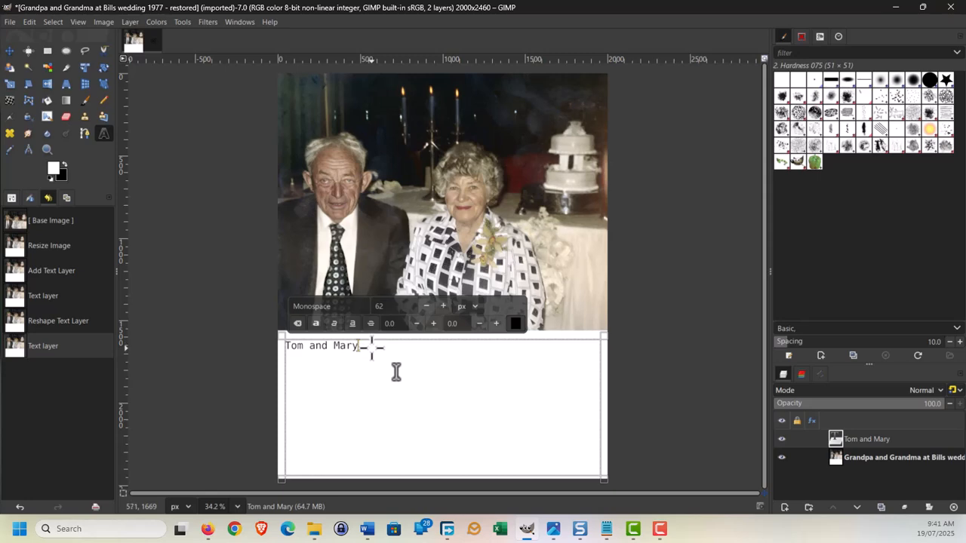
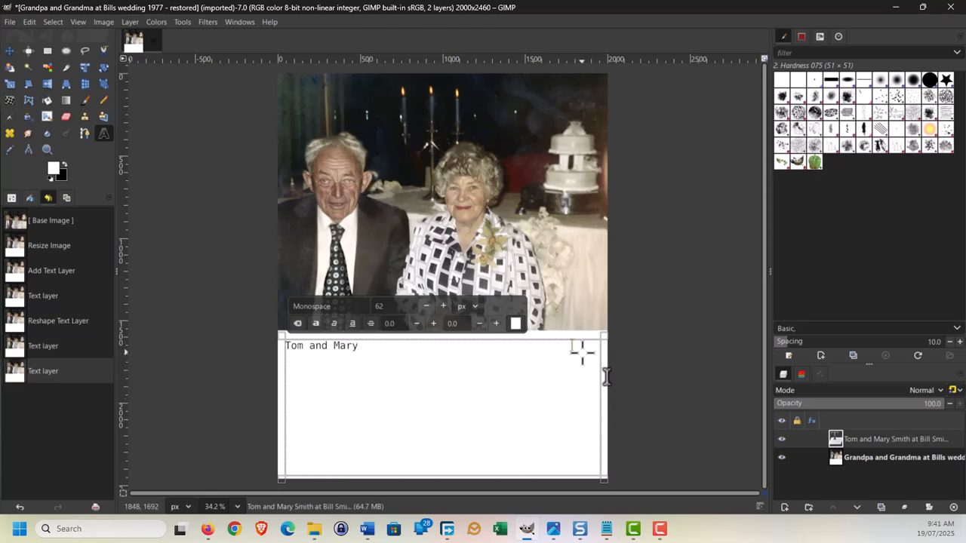
{"action": "left_click_drag", "start_coordinate": [601, 370], "coordinate": [379, 373]}
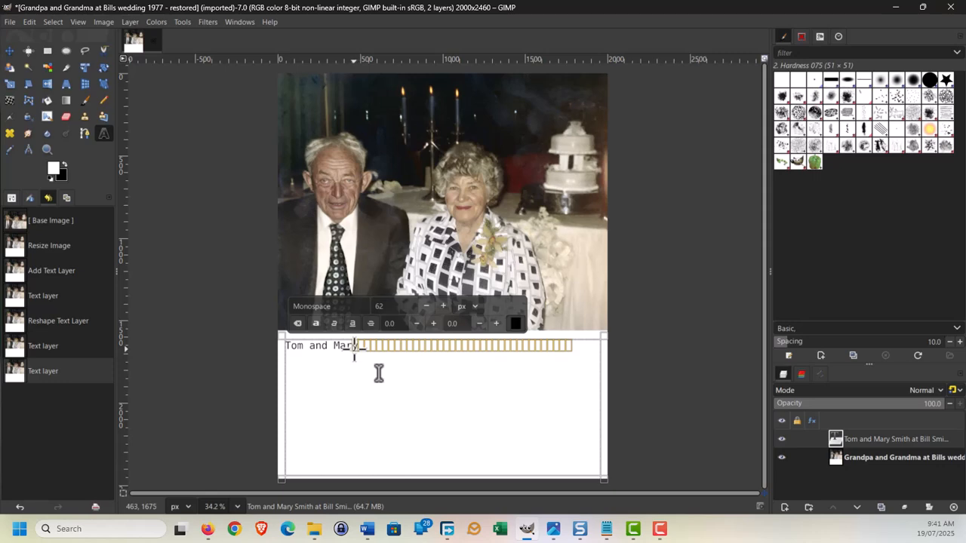
{"action": "left_click", "coordinate": [354, 348]}
{"action": "left_click", "coordinate": [569, 348]}
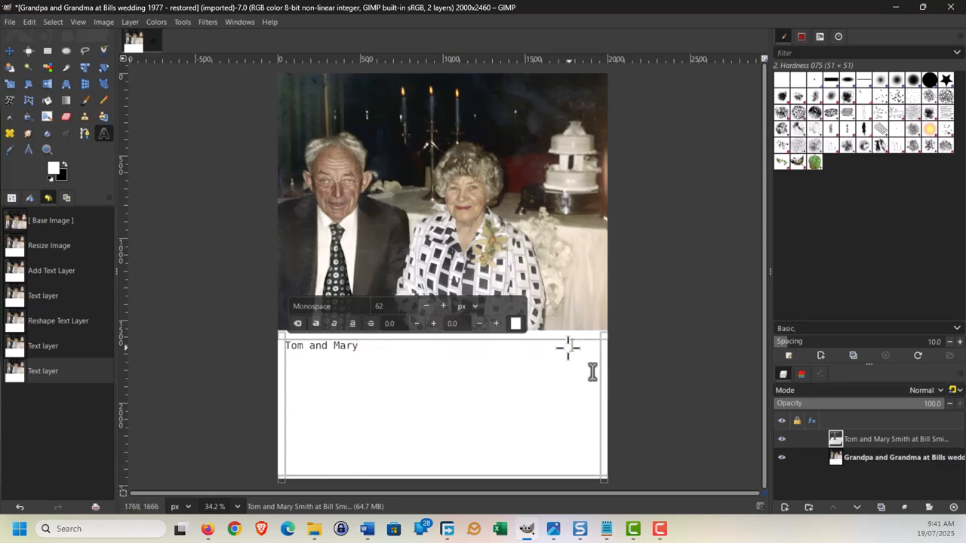
{"action": "left_click_drag", "start_coordinate": [592, 372], "coordinate": [358, 371]}
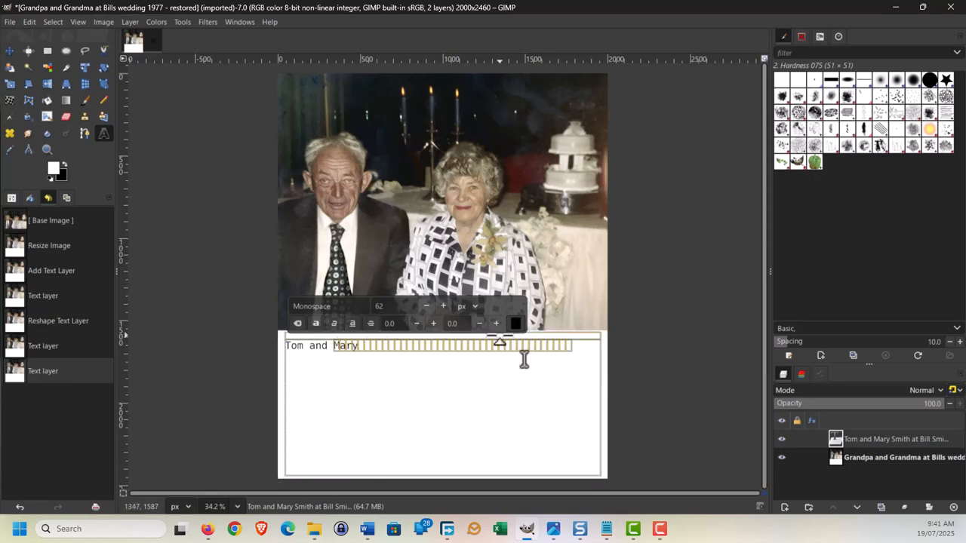
{"action": "left_click", "coordinate": [515, 324]}
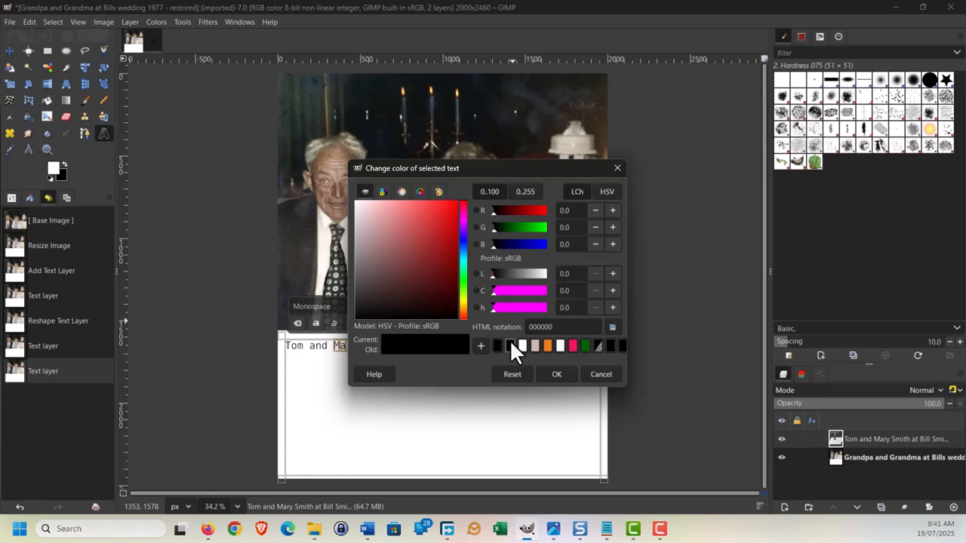
{"action": "left_click", "coordinate": [553, 375]}
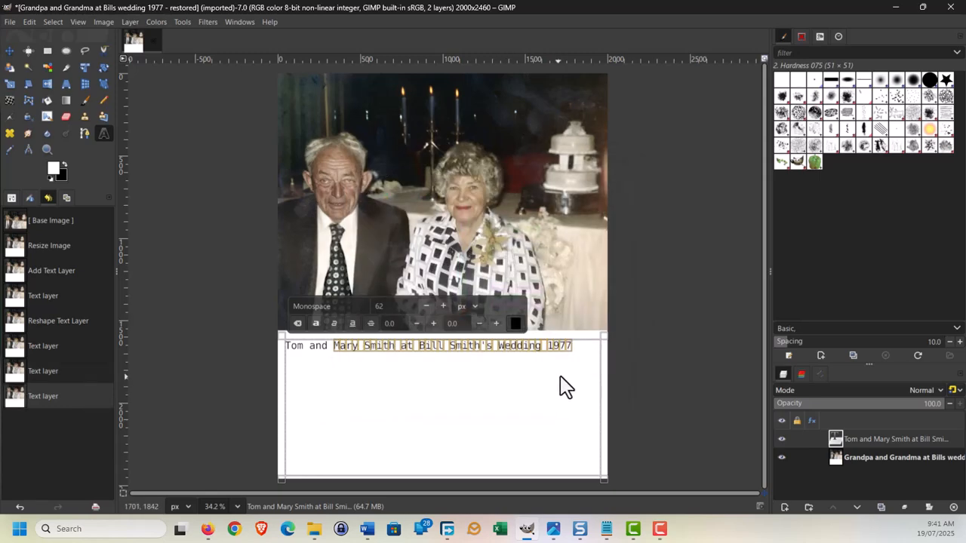
{"action": "left_click_drag", "start_coordinate": [485, 405], "coordinate": [503, 399]}
Copy the birth, death and marriage lines for both people from Notepad.
{"action": "left_click", "coordinate": [536, 399]}
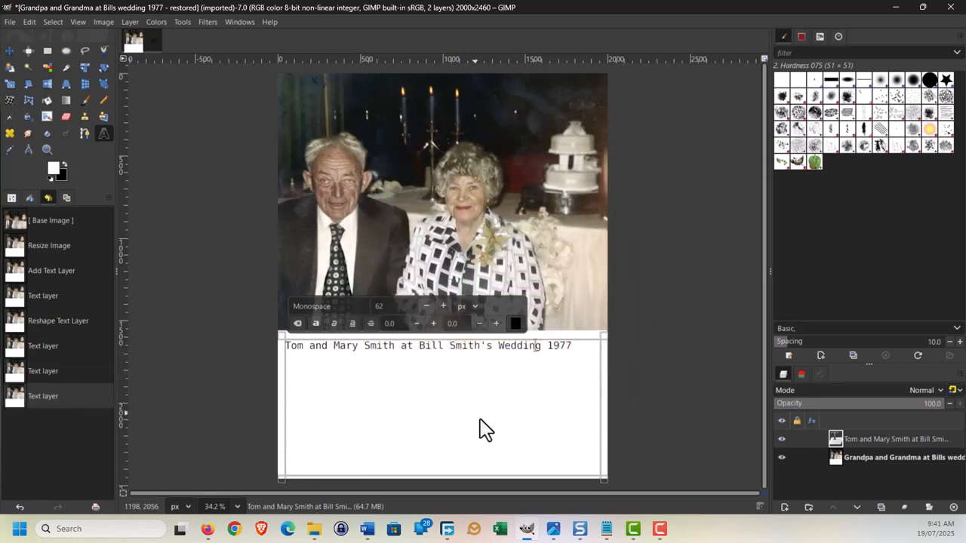
{"action": "left_click", "coordinate": [575, 349]}
{"action": "left_click", "coordinate": [606, 529]}
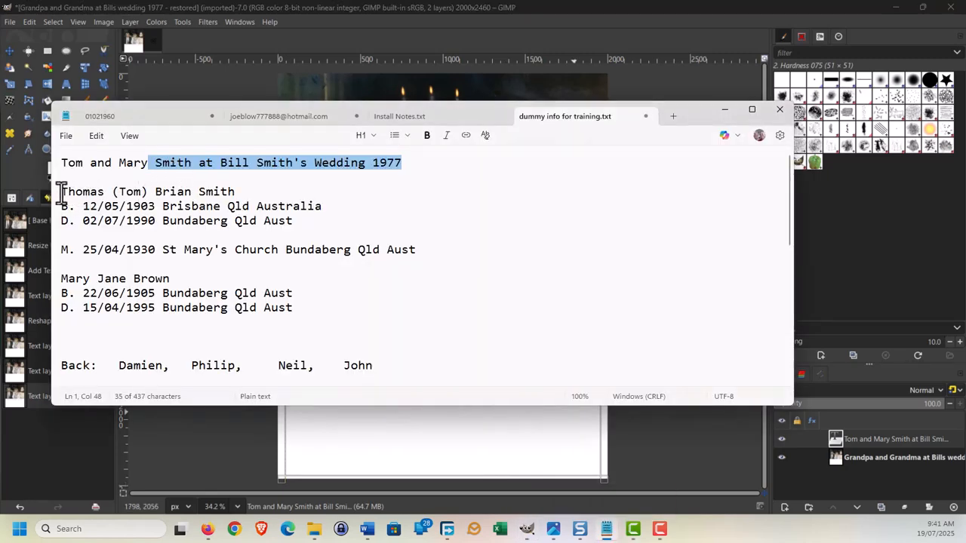
{"action": "left_click_drag", "start_coordinate": [61, 193], "coordinate": [295, 313]}
{"action": "right_click", "coordinate": [280, 319]}
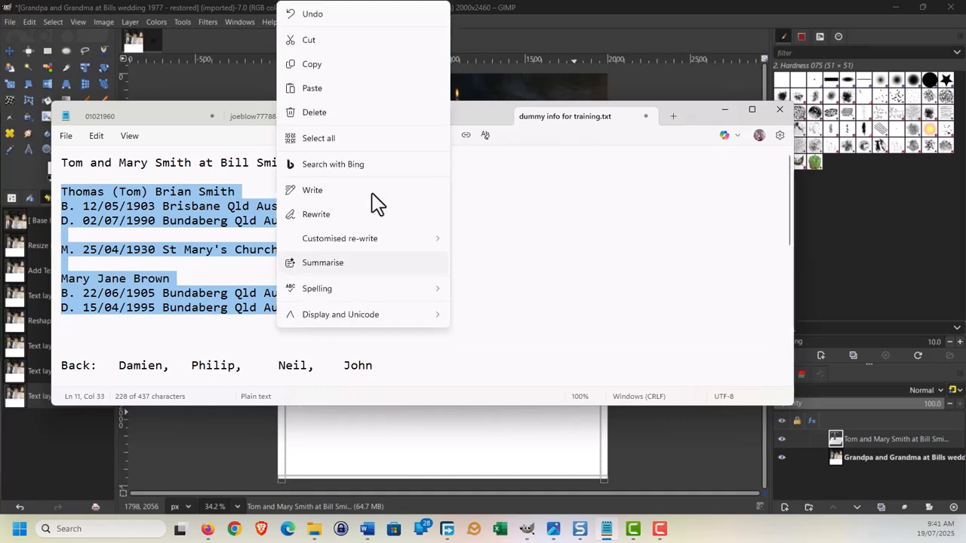
{"action": "left_click", "coordinate": [329, 64]}
{"action": "left_click", "coordinate": [489, 442]}
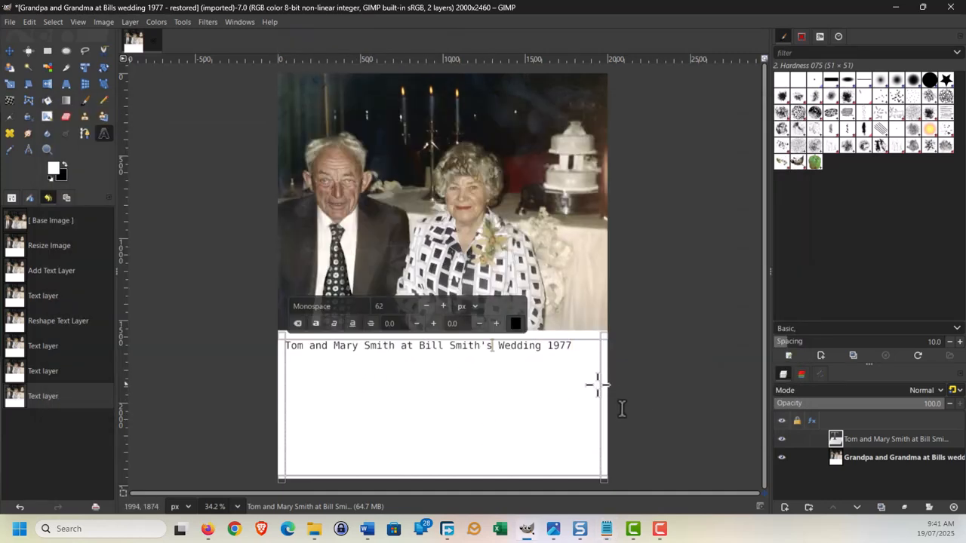
Leave a blank line under the caption and paste the genealogy details.
{"action": "left_click", "coordinate": [585, 346]}
{"action": "key", "text": "Return"}
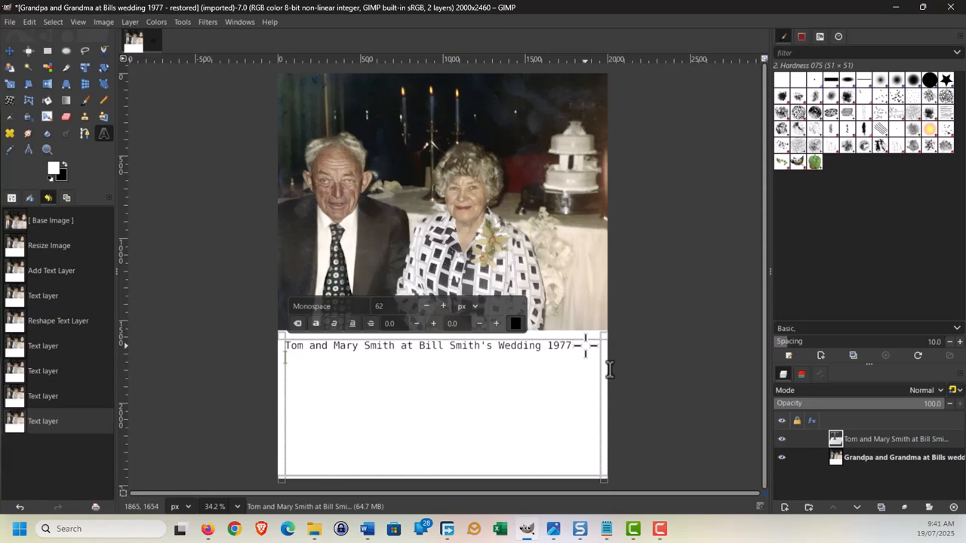
{"action": "key", "text": "Return"}
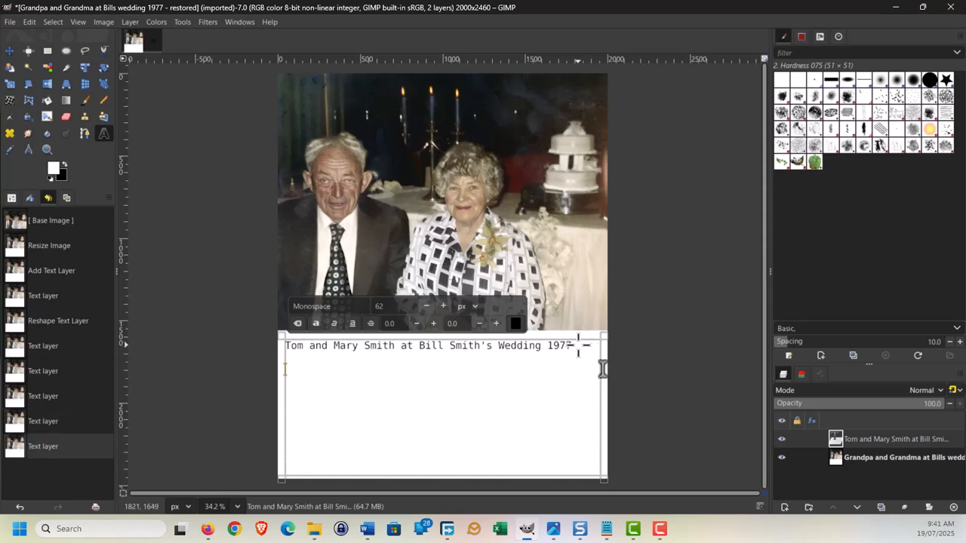
{"action": "key", "text": "BackSpace"}
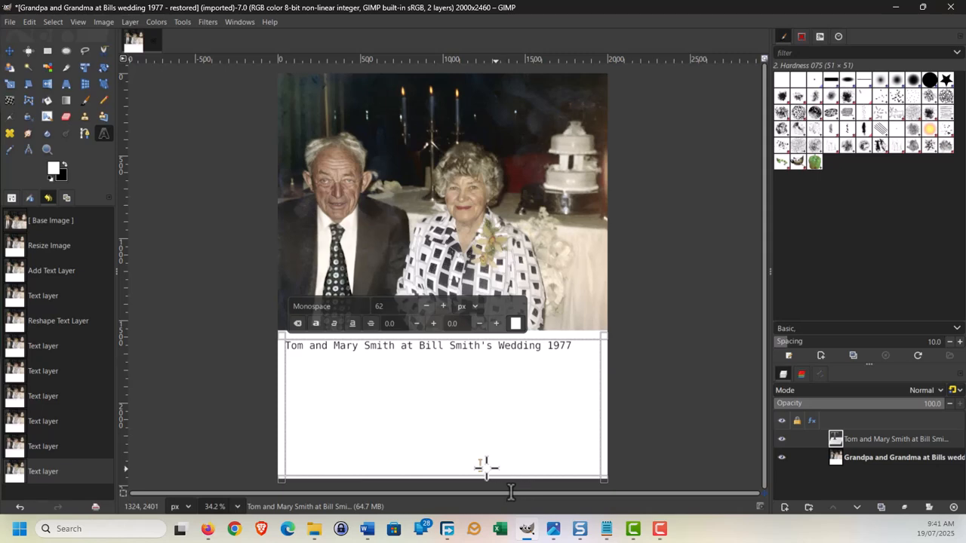
Colour the pasted genealogy text black.
{"action": "left_click_drag", "start_coordinate": [483, 461], "coordinate": [283, 360]}
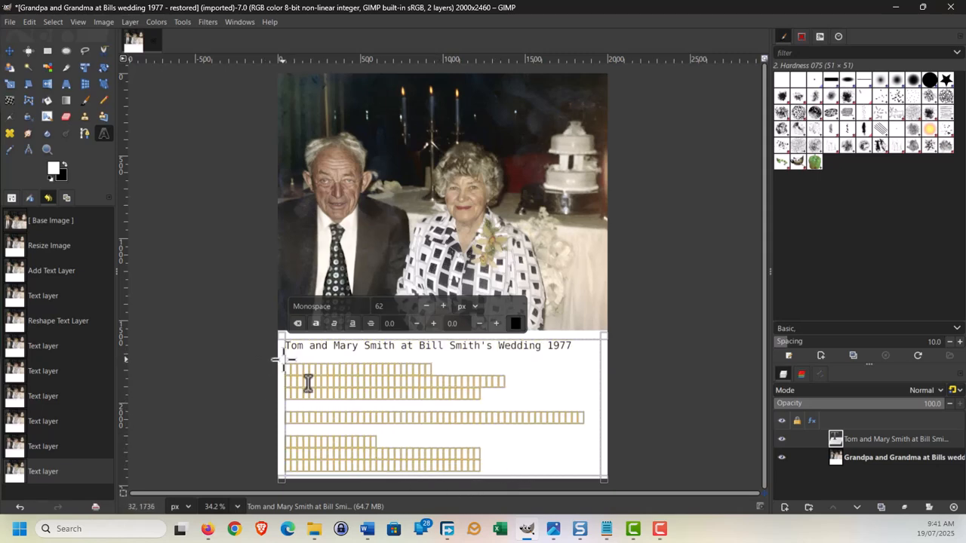
{"action": "left_click", "coordinate": [515, 323]}
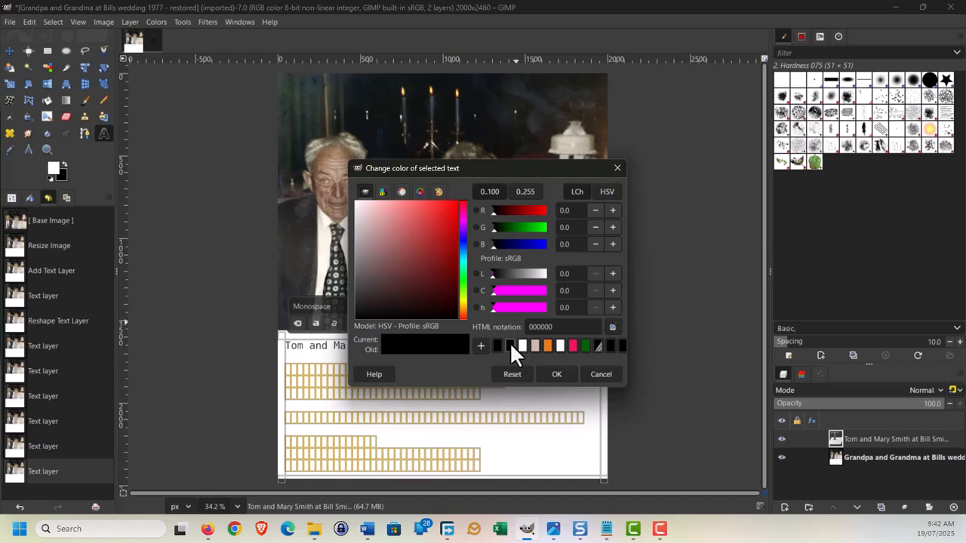
{"action": "left_click", "coordinate": [511, 346]}
{"action": "left_click", "coordinate": [557, 373]}
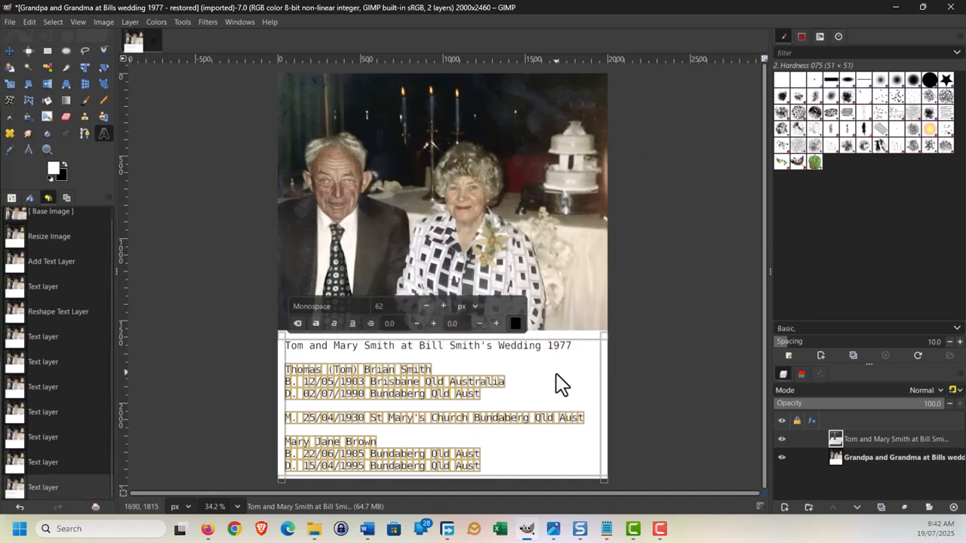
{"action": "left_click", "coordinate": [535, 454]}
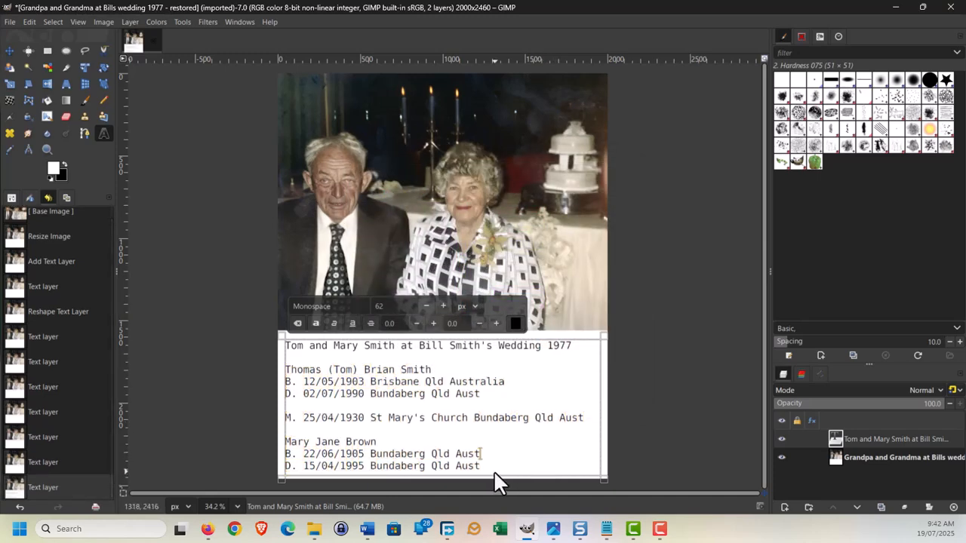
Select the whole caption and genealogy block and make it bold.
{"action": "left_click_drag", "start_coordinate": [494, 472], "coordinate": [274, 340]}
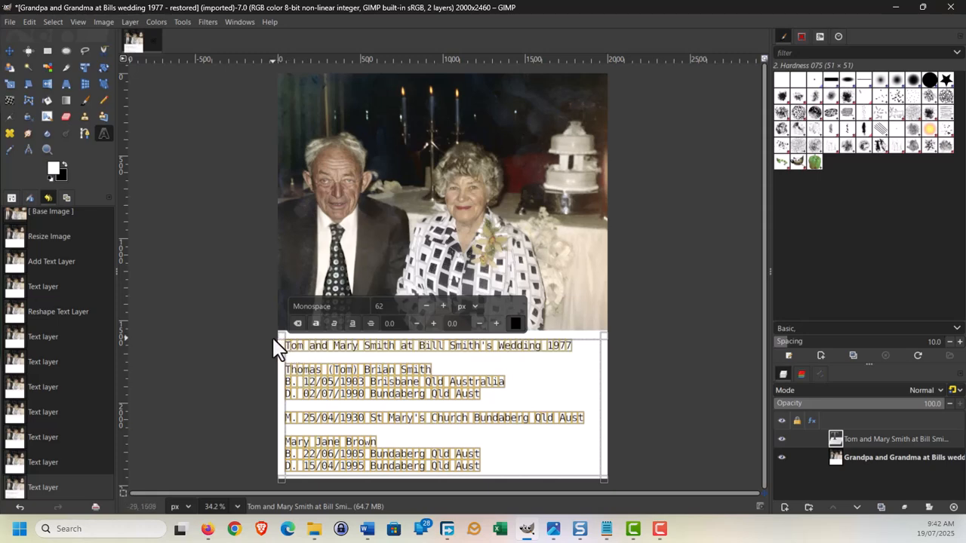
{"action": "left_click", "coordinate": [316, 324]}
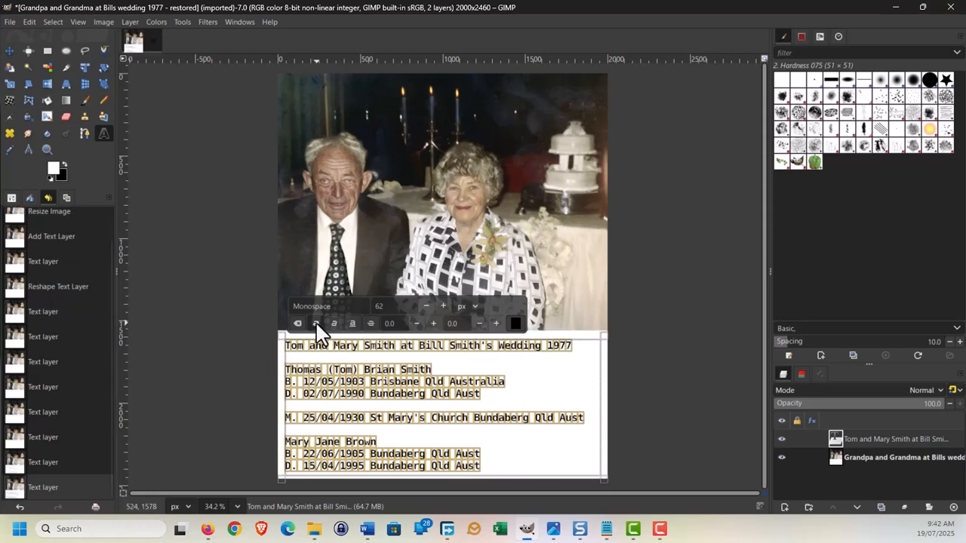
{"action": "left_click", "coordinate": [703, 425]}
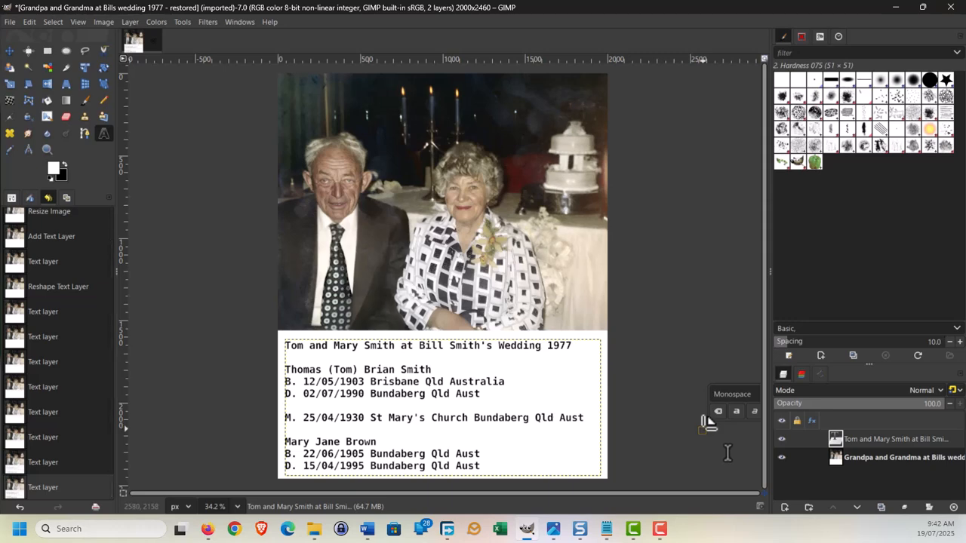
{"action": "left_click", "coordinate": [468, 339]}
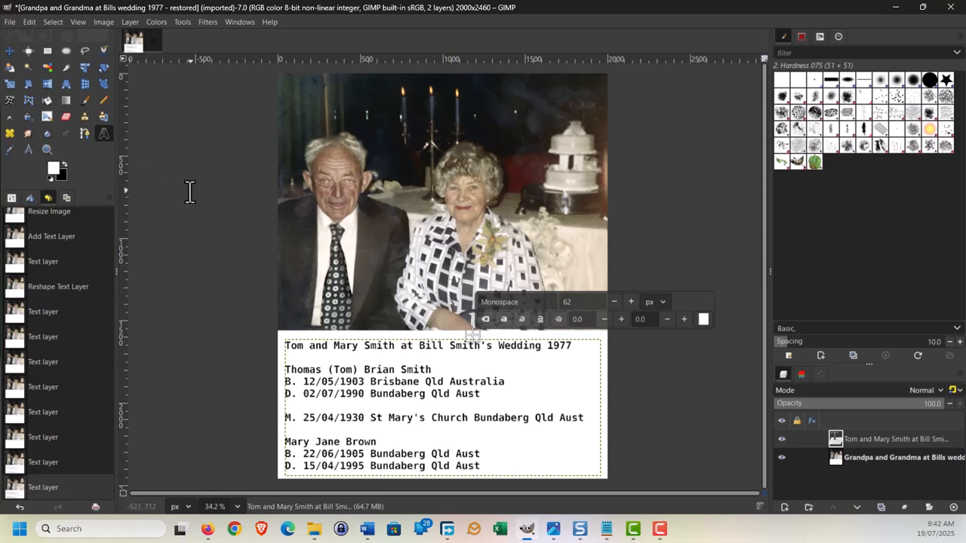
Save as 'Grandpa and Grandma at Bills wedding 1977 - quick.xcf'.
{"action": "left_click", "coordinate": [9, 21]}
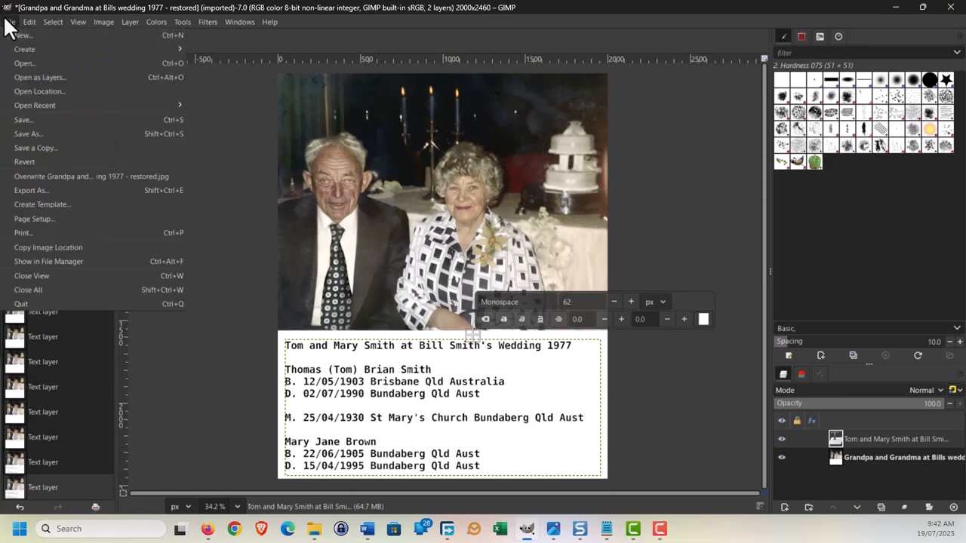
{"action": "left_click", "coordinate": [36, 134]}
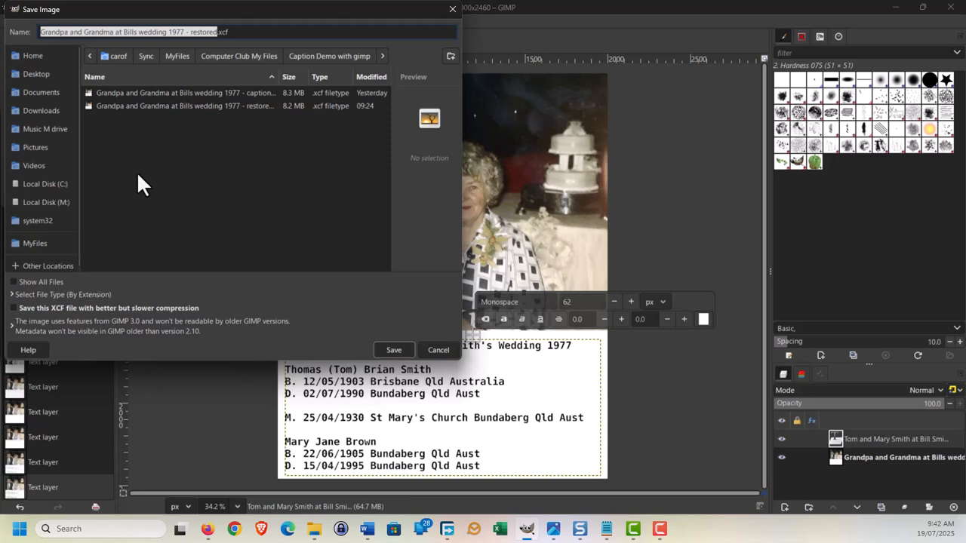
{"action": "left_click", "coordinate": [194, 33]}
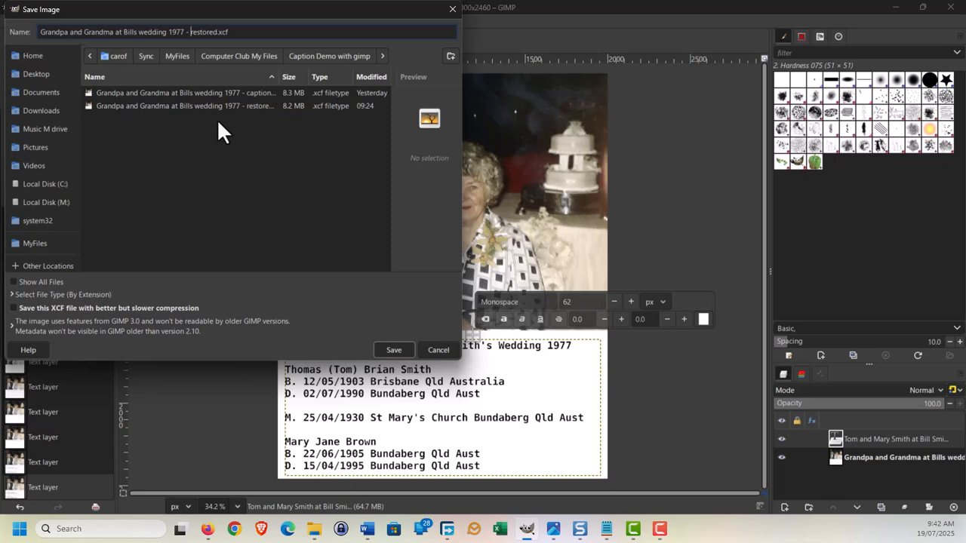
{"action": "key", "text": "BackSpace"}
{"action": "key", "text": "BackSpace"}
{"action": "key", "text": "BackSpace"}
{"action": "key", "text": "BackSpace"}
{"action": "key", "text": "BackSpace"}
{"action": "key", "text": "BackSpace"}
{"action": "key", "text": "Delete"}
{"action": "key", "text": "Delete"}
{"action": "key", "text": "Delete"}
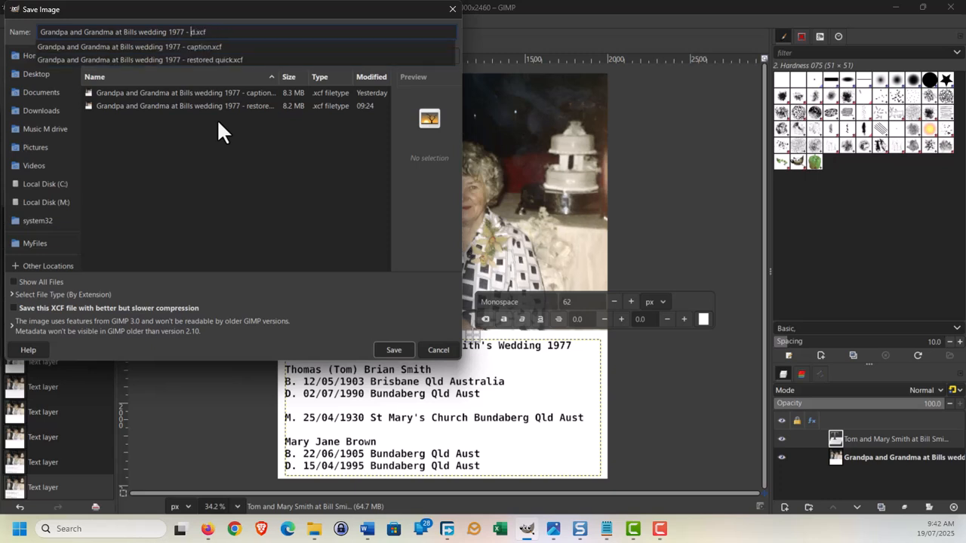
{"action": "type", "text": "quick"}
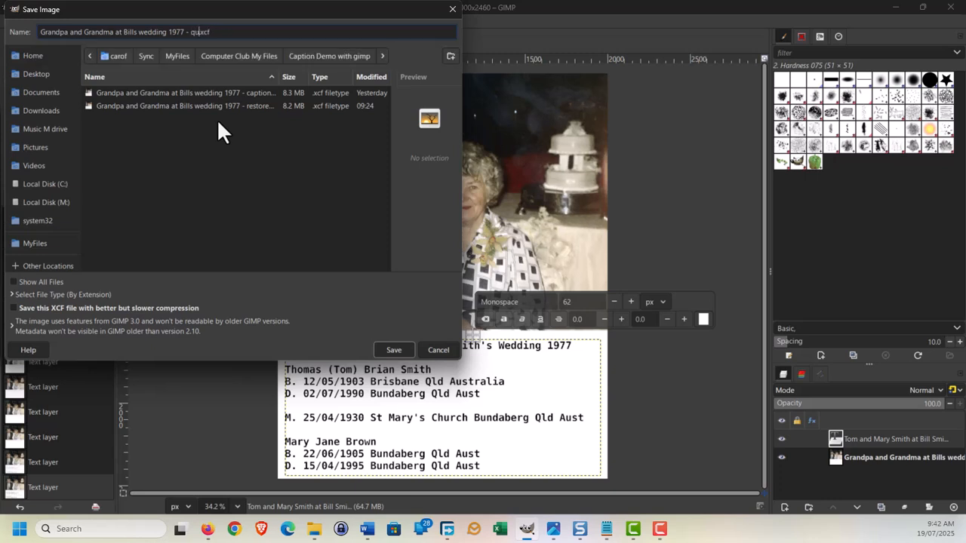
{"action": "left_click", "coordinate": [405, 350]}
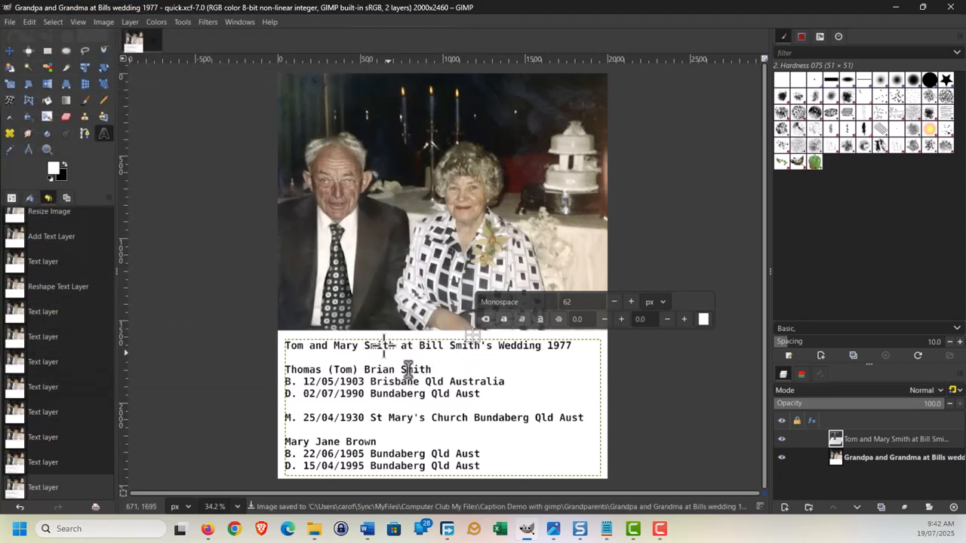
{"action": "left_click", "coordinate": [10, 21]}
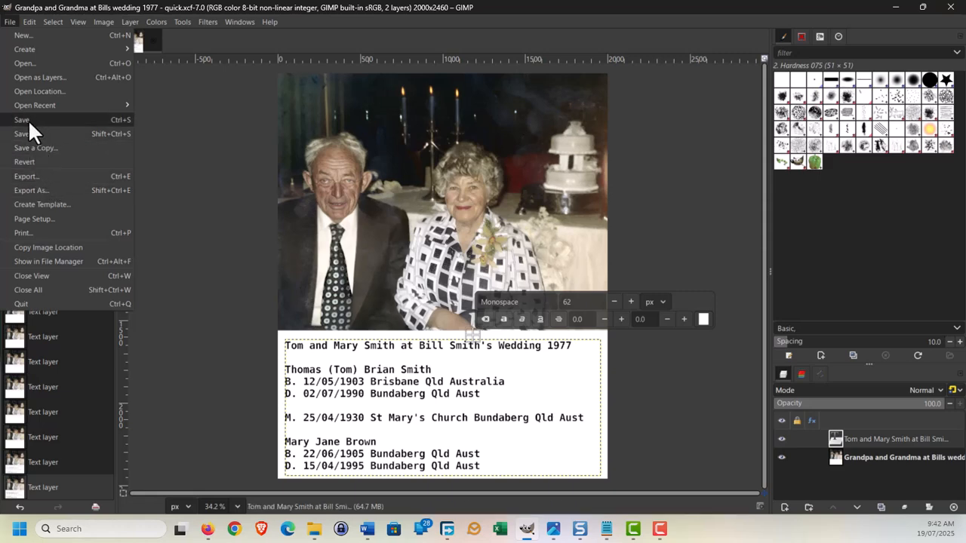
Export 'Grandpa and Grandma at Bills wedding 1977 - quick.jpg' at JPEG quality 100.
{"action": "left_click", "coordinate": [37, 175]}
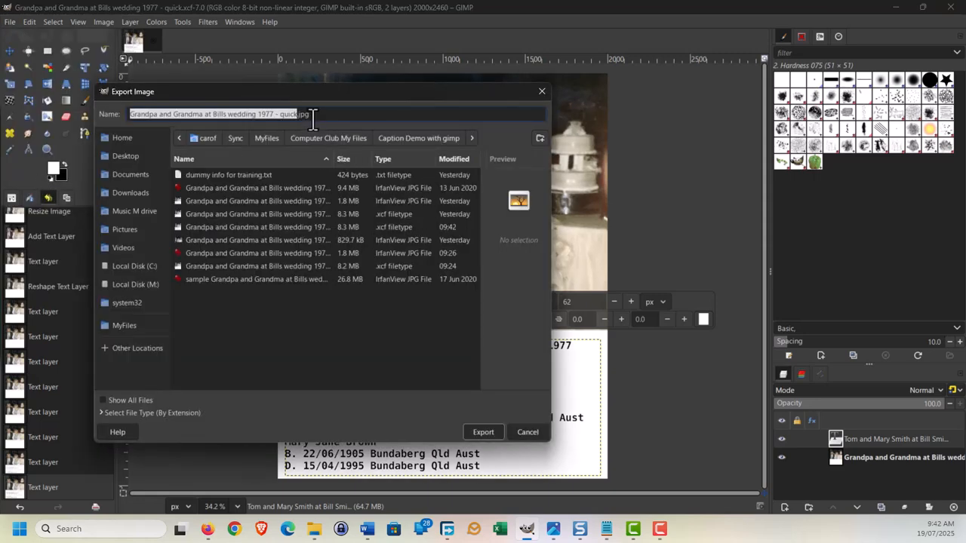
{"action": "left_click", "coordinate": [314, 116]}
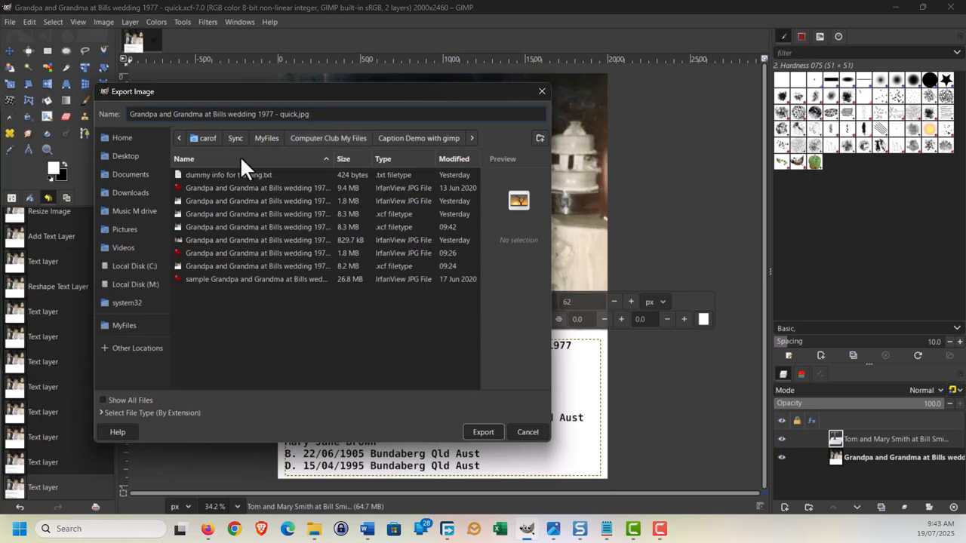
{"action": "left_click", "coordinate": [481, 432]}
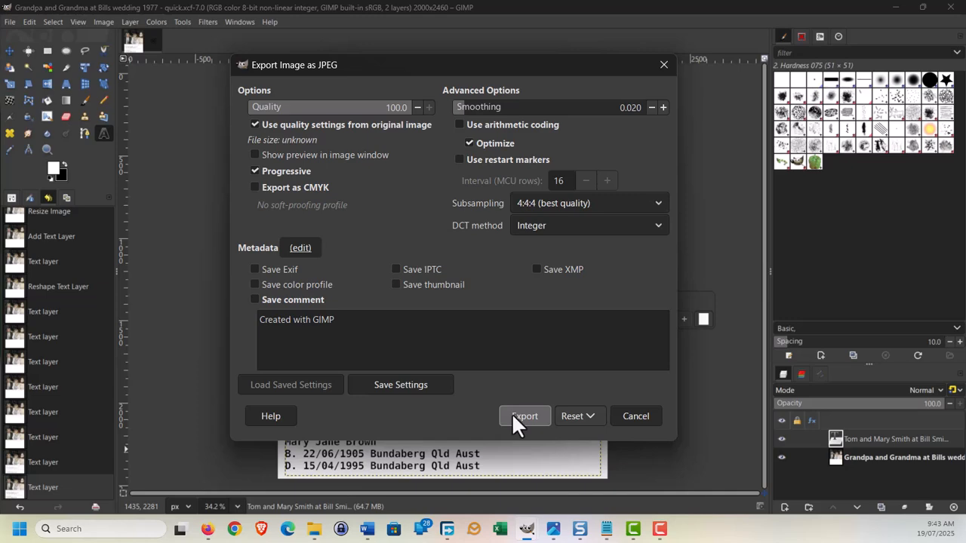
{"action": "left_click", "coordinate": [512, 414]}
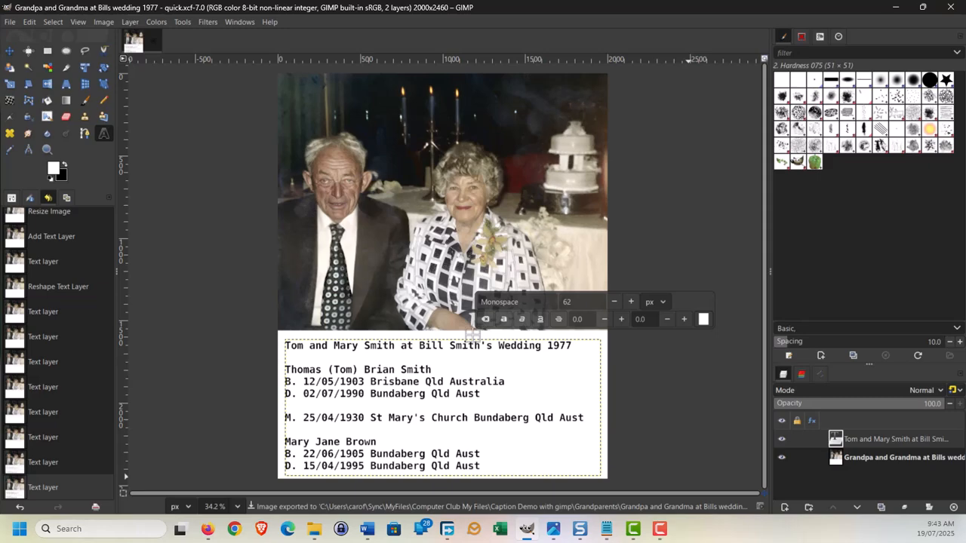
Open 'Grandpa and Grandma at Bills wedding 1977 - caption.jpg' from the Grandparents folder in Photos.
{"action": "mouse_move", "coordinate": [316, 530]}
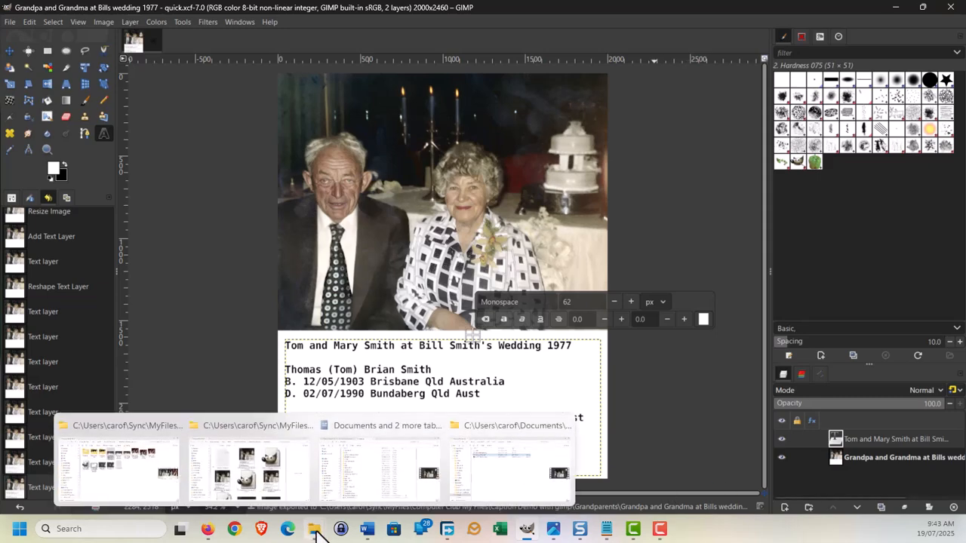
{"action": "left_click", "coordinate": [260, 469]}
{"action": "double_click", "coordinate": [460, 182]}
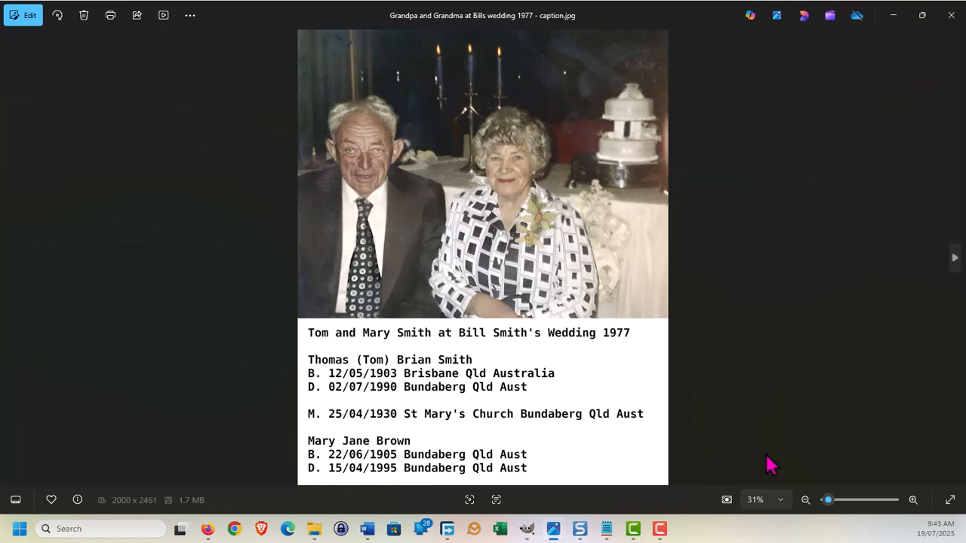
{"action": "scroll", "coordinate": [770, 463], "scroll_direction": "up", "scroll_amount": 1}
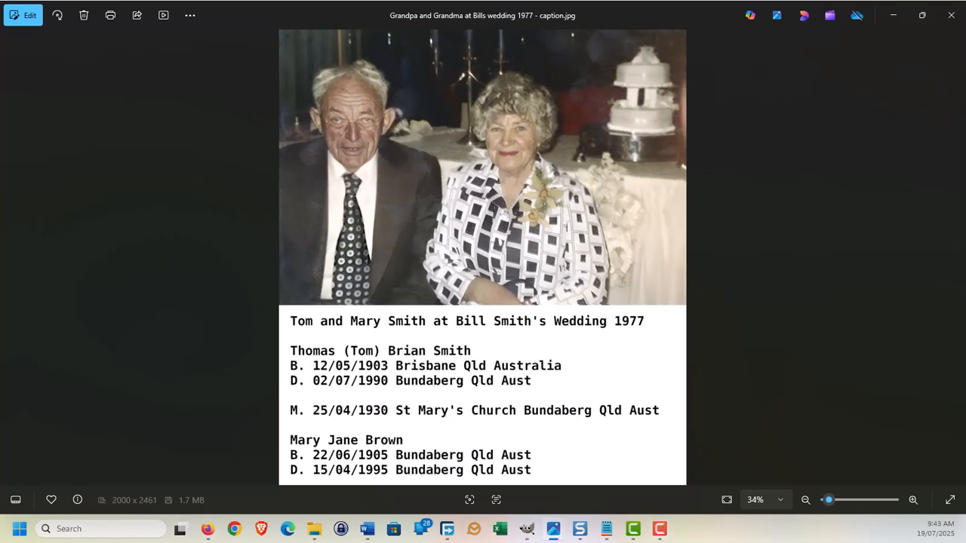